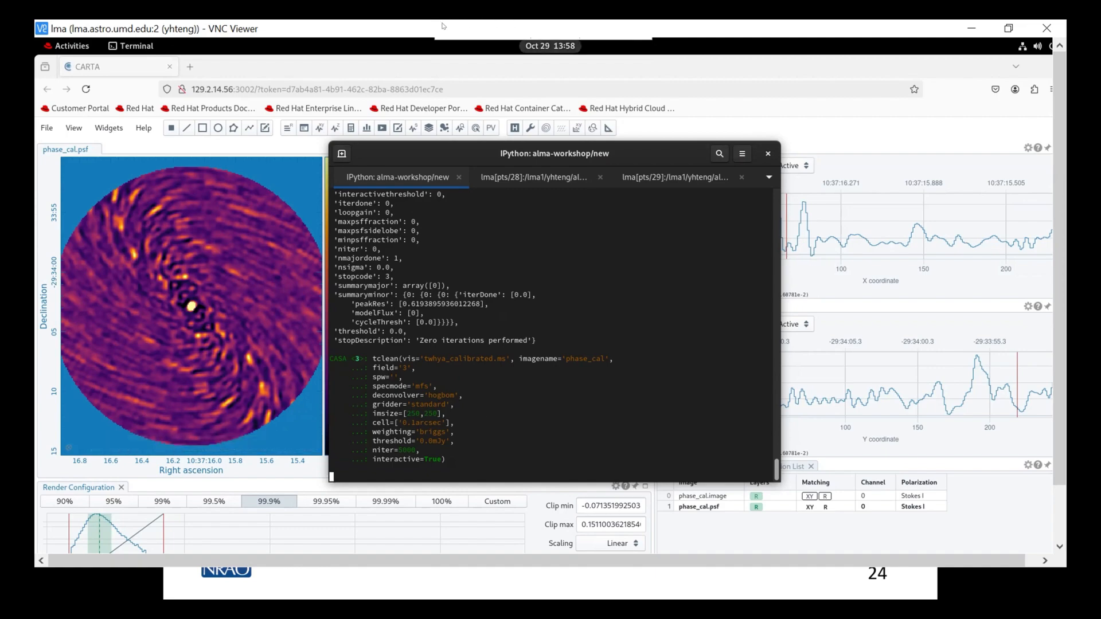
- Try to rerun the previous interactive tclean command for phase_cal with niter=5000 in the CASA session
{"action": "key", "text": "alt+Tab"}
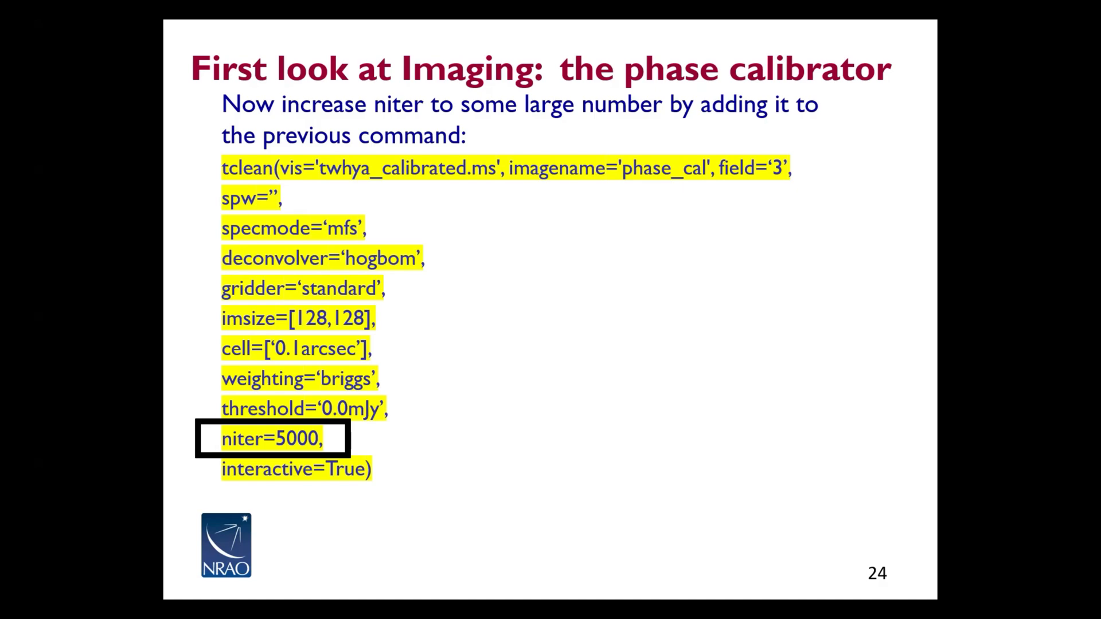
{"action": "key", "text": "alt+Tab"}
{"action": "key", "text": "Up"}
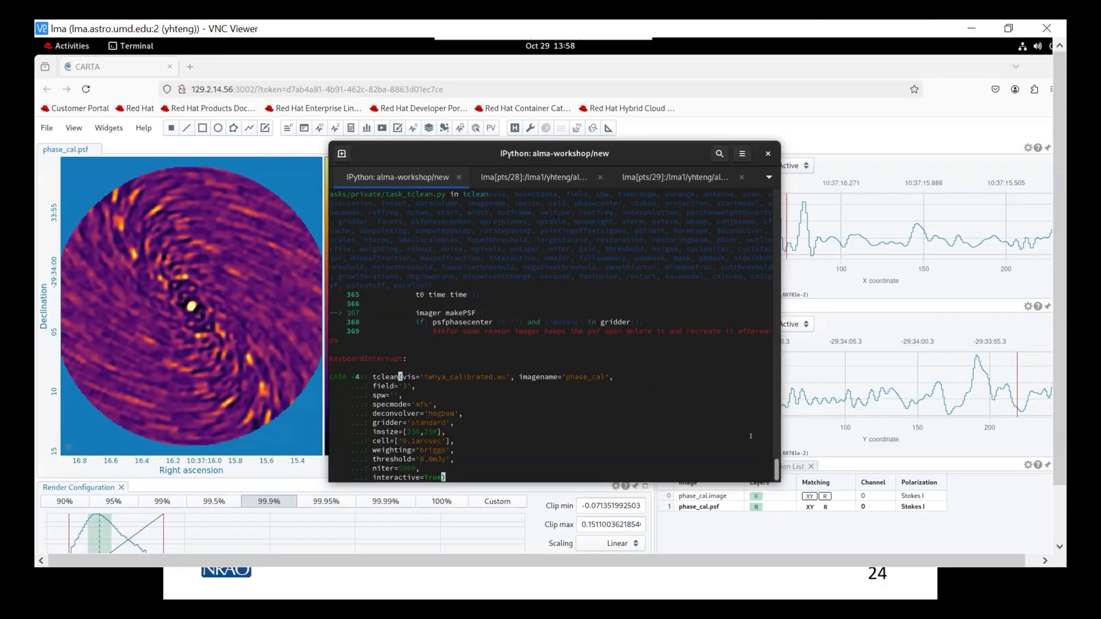
{"action": "key", "text": "Return"}
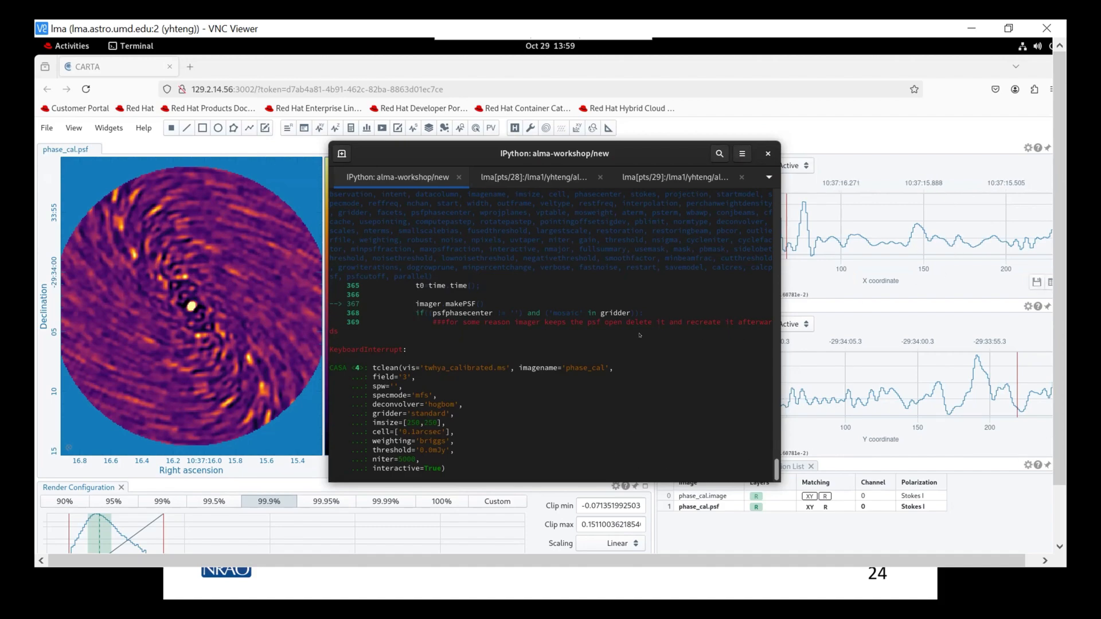
- In the alma-workshop shell session, list the files, change into the new directory and list its contents
{"action": "left_click", "coordinate": [646, 171]}
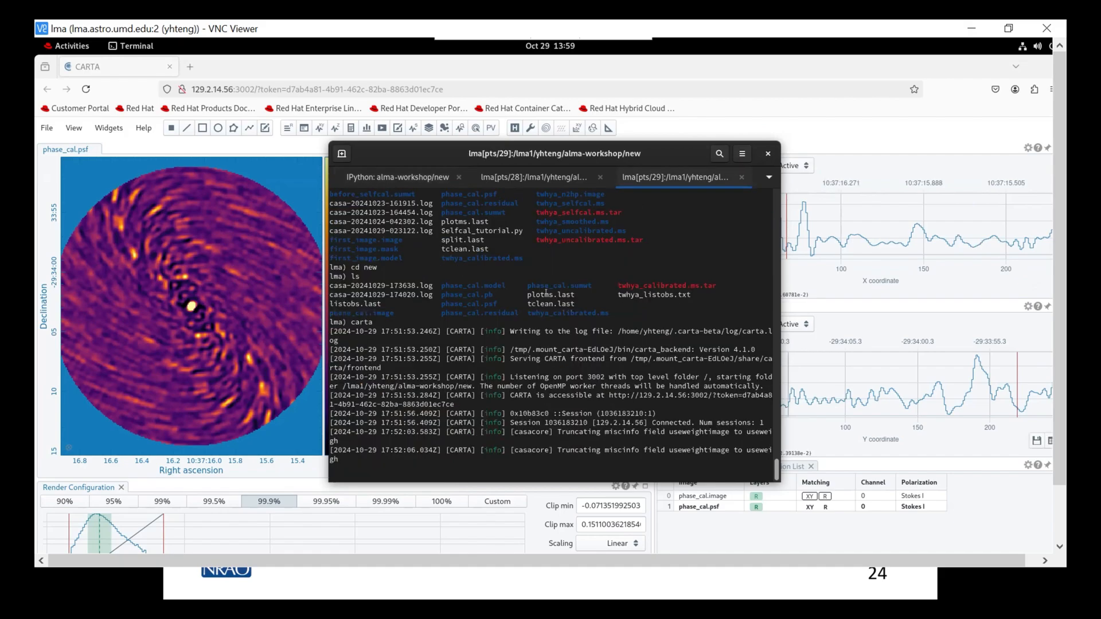
{"action": "left_click", "coordinate": [551, 182]}
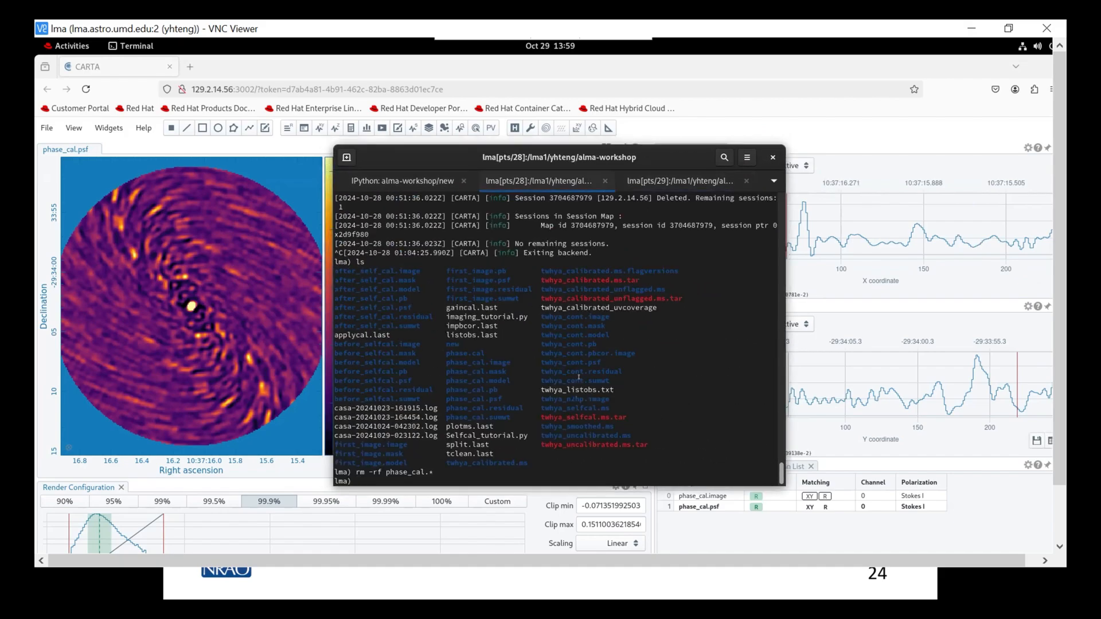
{"action": "type", "text": "ls"}
{"action": "key", "text": "Return"}
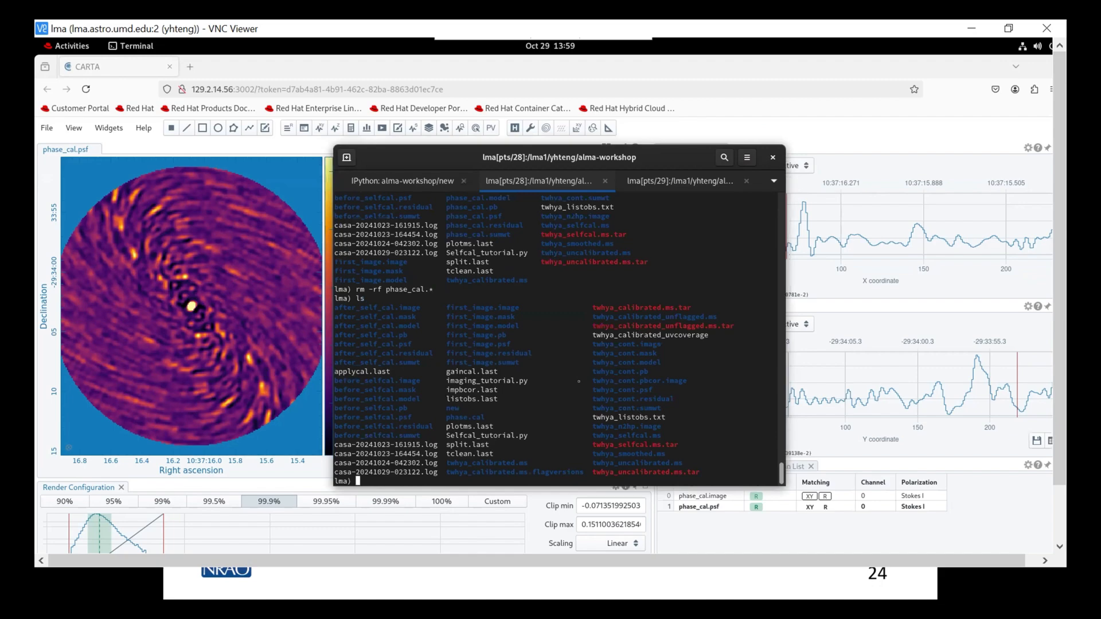
{"action": "type", "text": "cd new"}
{"action": "key", "text": "Return"}
{"action": "type", "text": "ls"}
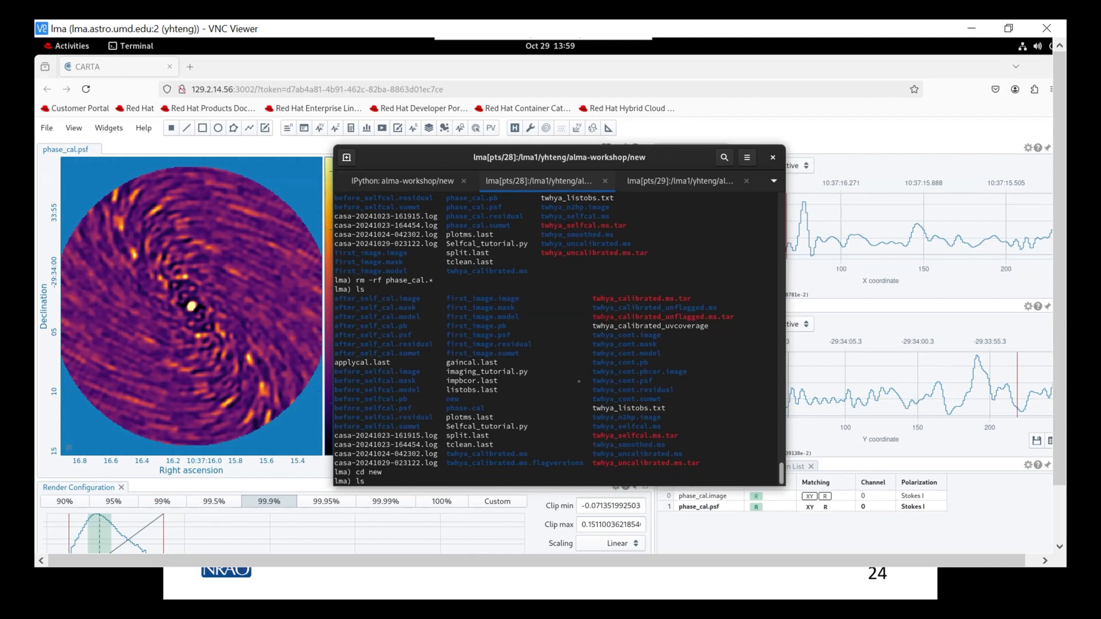
{"action": "key", "text": "Return"}
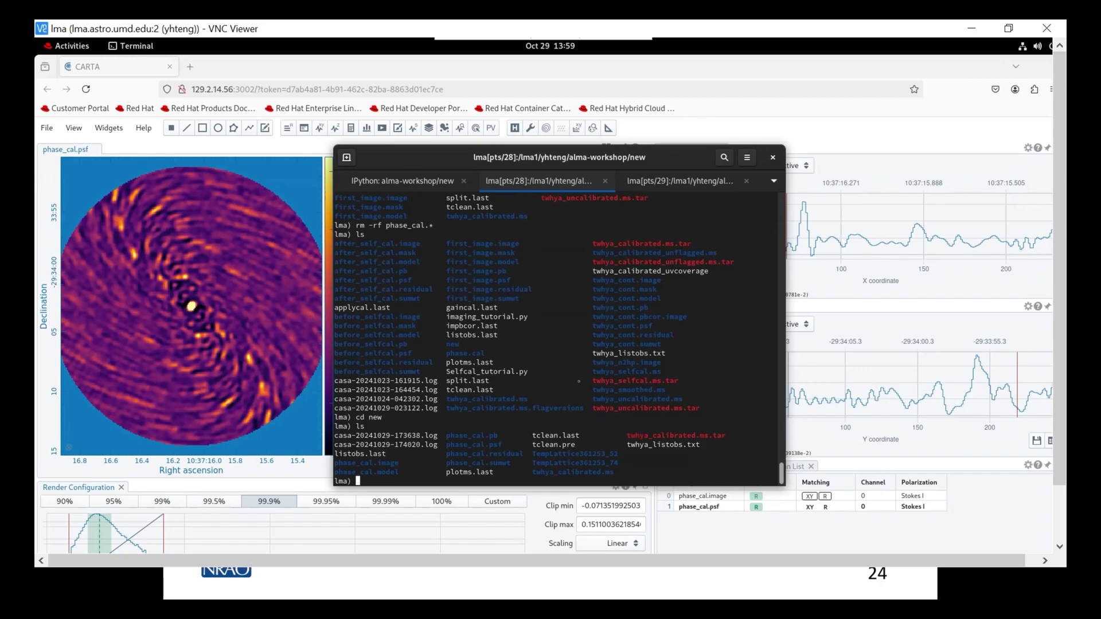
- Interrupt the running tclean task and delete all phase_cal.* files from the new directory, then list the remaining files
{"action": "type", "text": "rm"}
{"action": "key", "text": "BackSpace"}
{"action": "key", "text": "BackSpace"}
{"action": "key", "text": "BackSpace"}
{"action": "type", "text": "rm -rf phase_cal.*"}
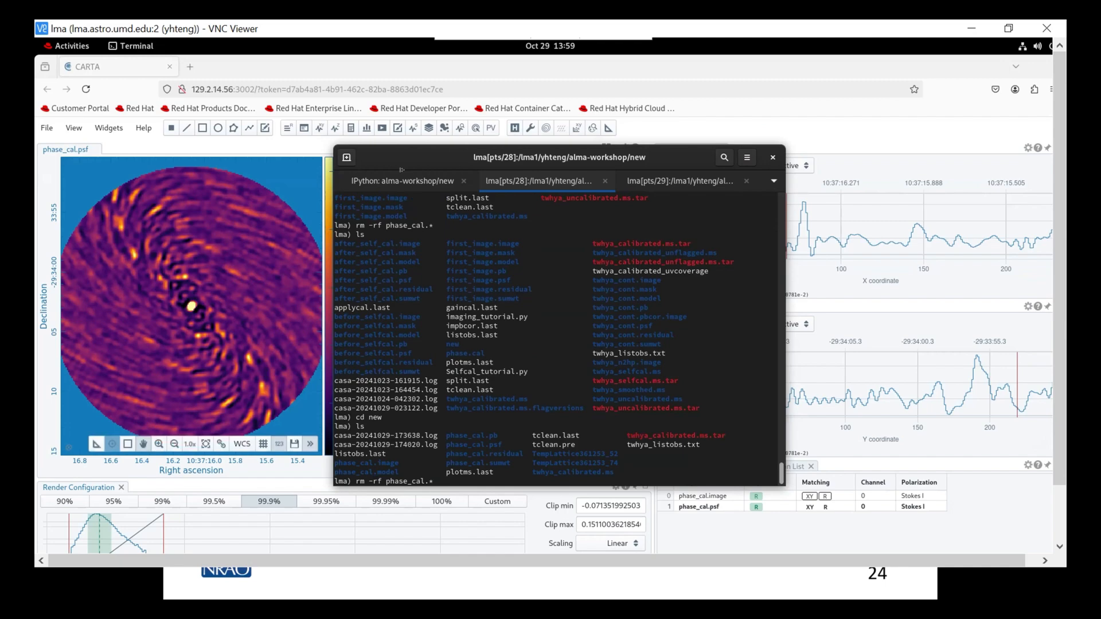
{"action": "key", "text": "ctrl+Page_Up"}
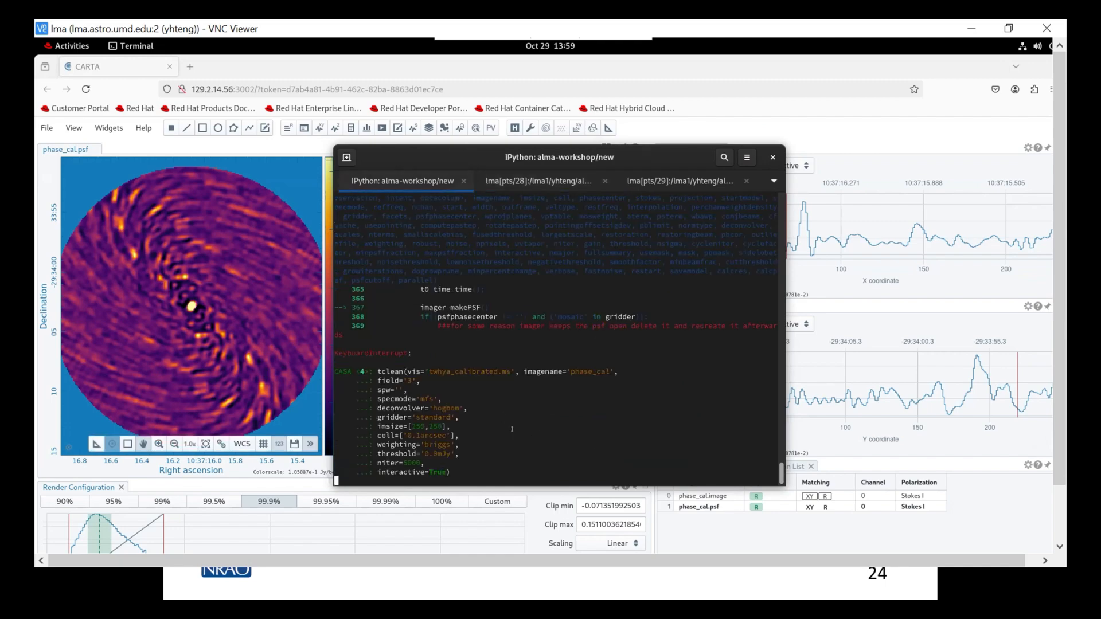
{"action": "key", "text": "Return"}
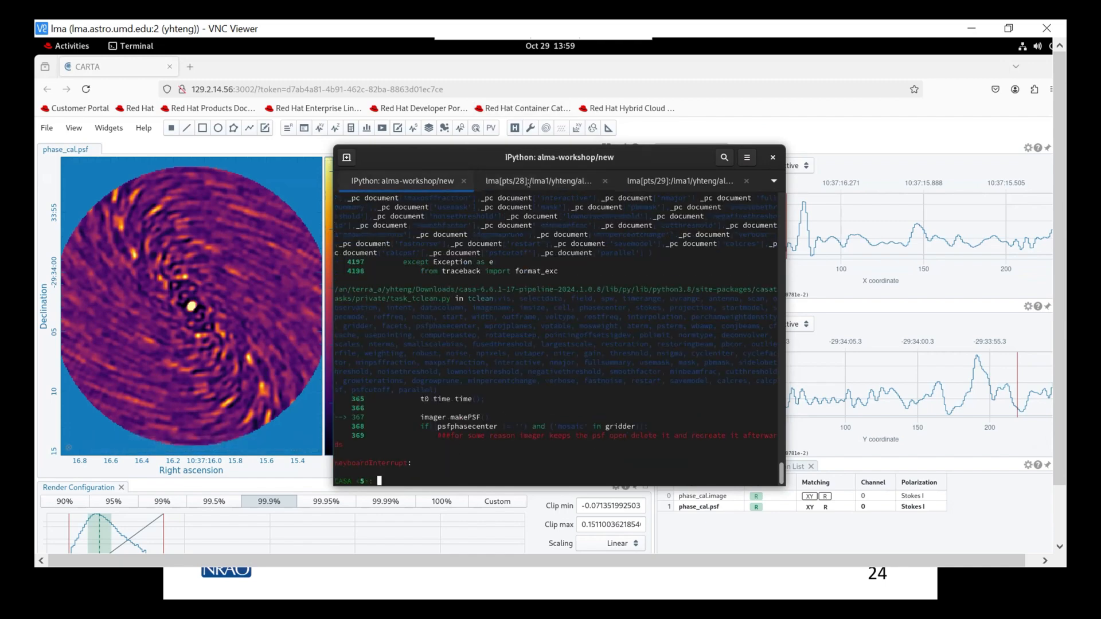
{"action": "key", "text": "ctrl+Page_Down"}
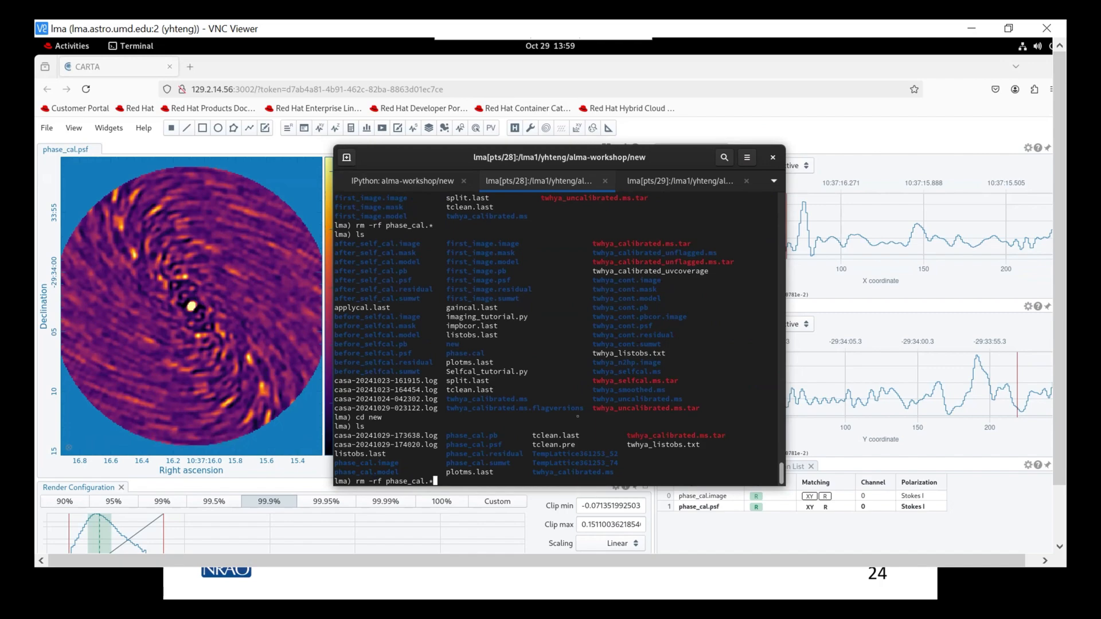
{"action": "key", "text": "Return"}
{"action": "type", "text": "ls"}
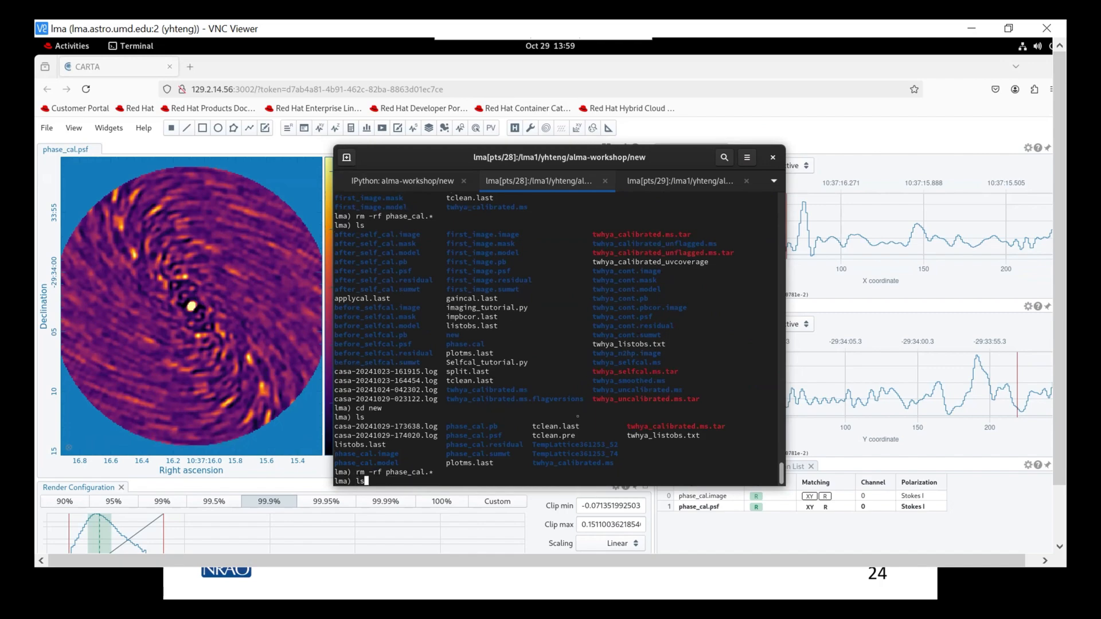
{"action": "key", "text": "Return"}
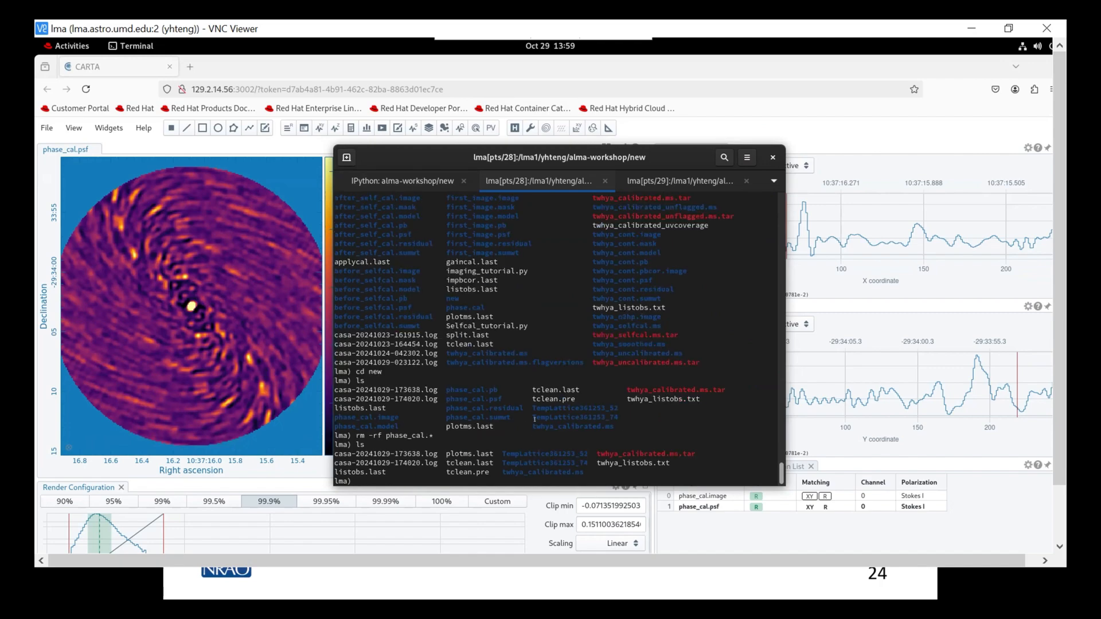
- Run tclean again in CASA on field 3 of twhya_calibrated.ms with imagename phase_cal, niter=5000 and interactive=True
{"action": "key", "text": "ctrl+Page_Up"}
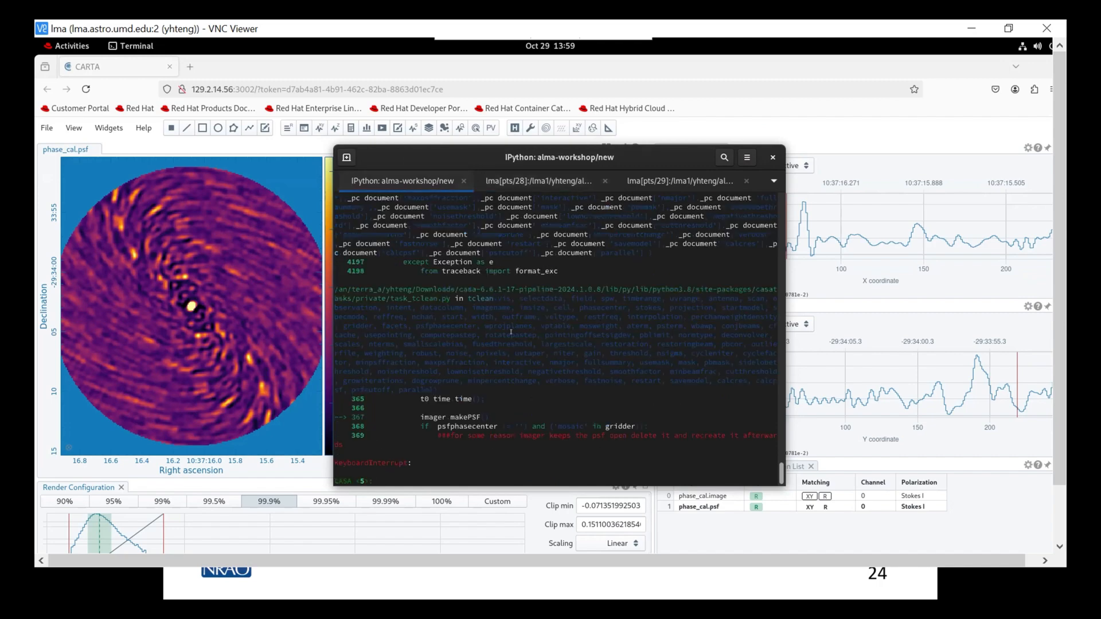
{"action": "key", "text": "Up"}
{"action": "key", "text": "Return"}
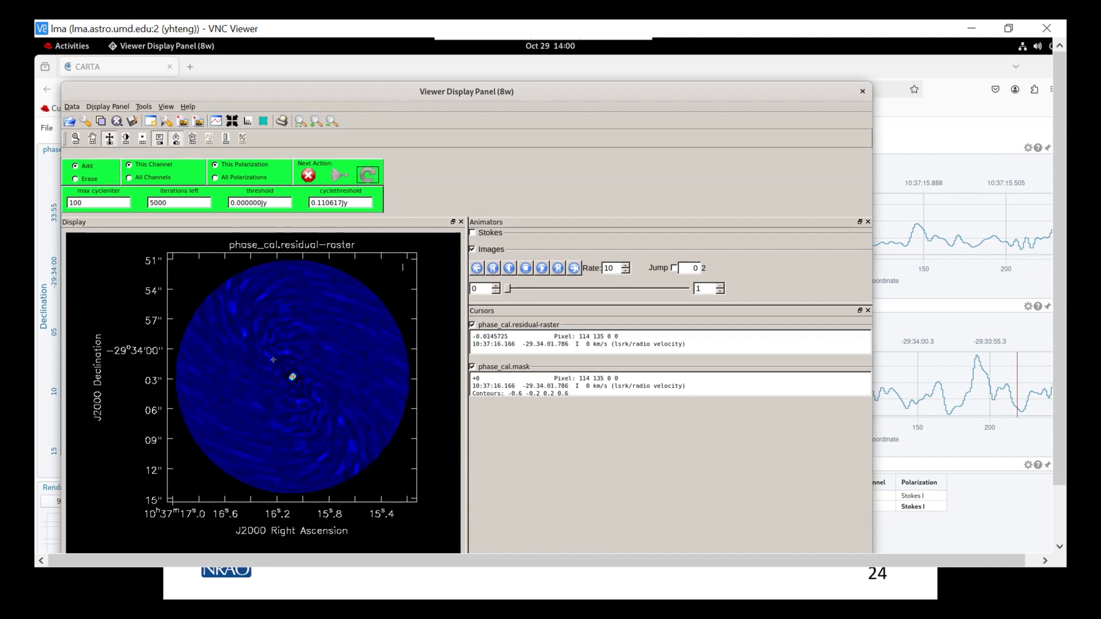
- Draw a small oval mask around the bright central source in the phase_cal residual image and add it
{"action": "left_click_drag", "start_coordinate": [283, 368], "coordinate": [302, 385]}
{"action": "left_click_drag", "start_coordinate": [288, 371], "coordinate": [287, 367]}
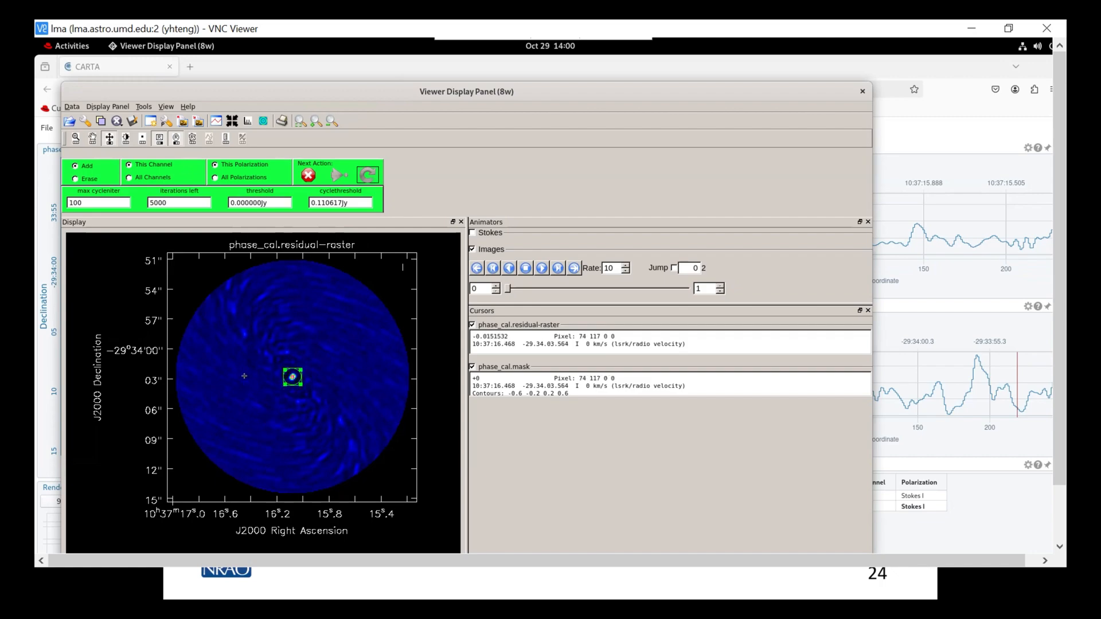
{"action": "double_click", "coordinate": [289, 370]}
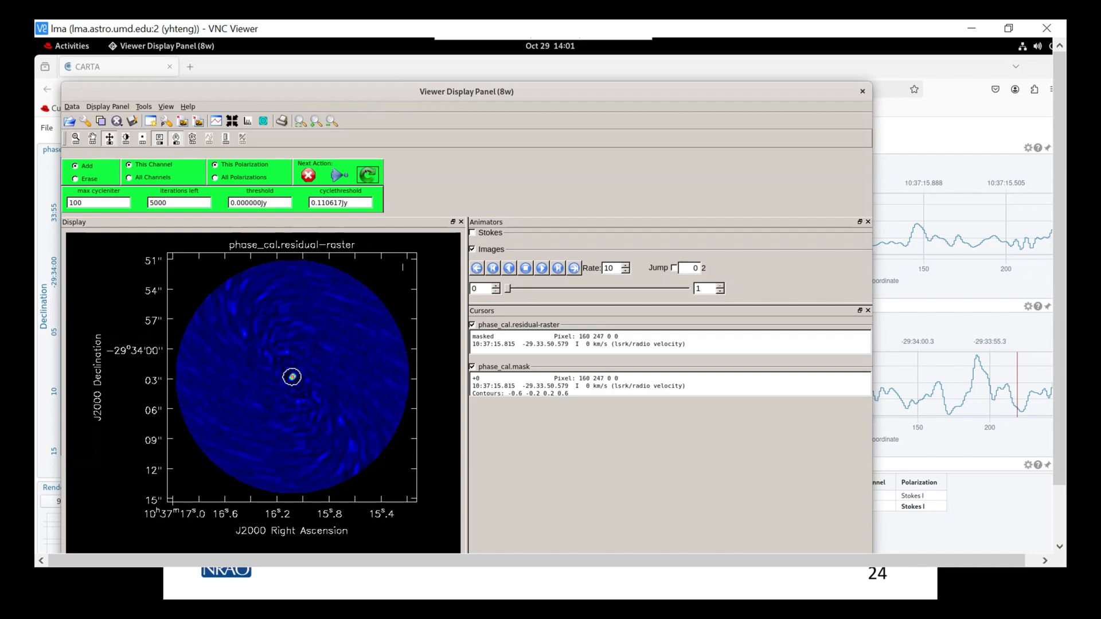
- Run two deconvolution cycles with the mask, then stop deconvolving
{"action": "left_click", "coordinate": [367, 173]}
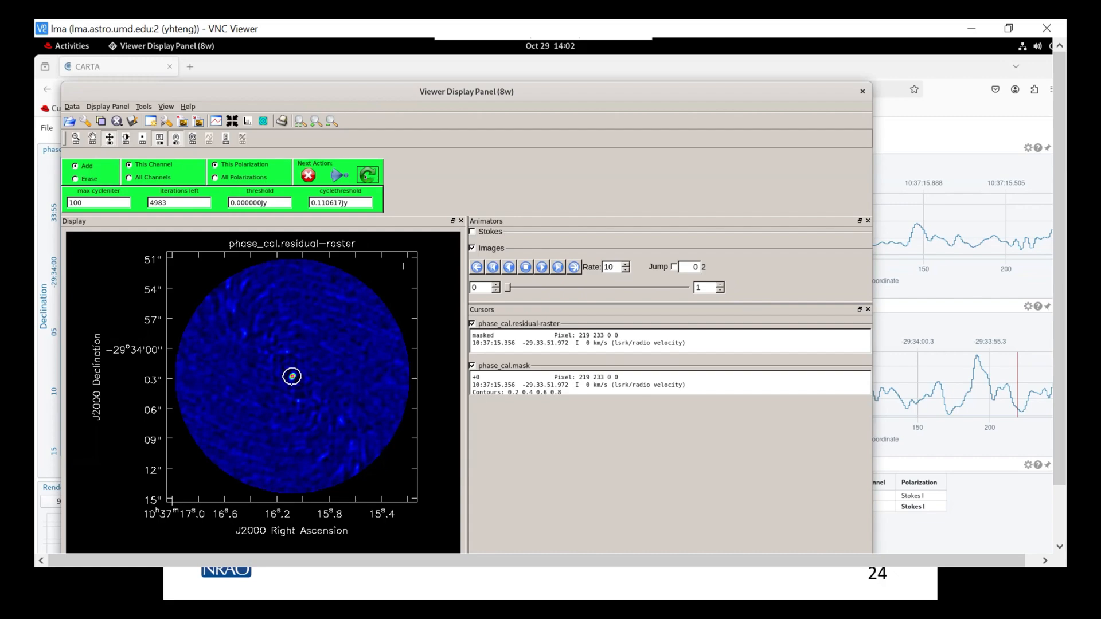
{"action": "left_click", "coordinate": [367, 175]}
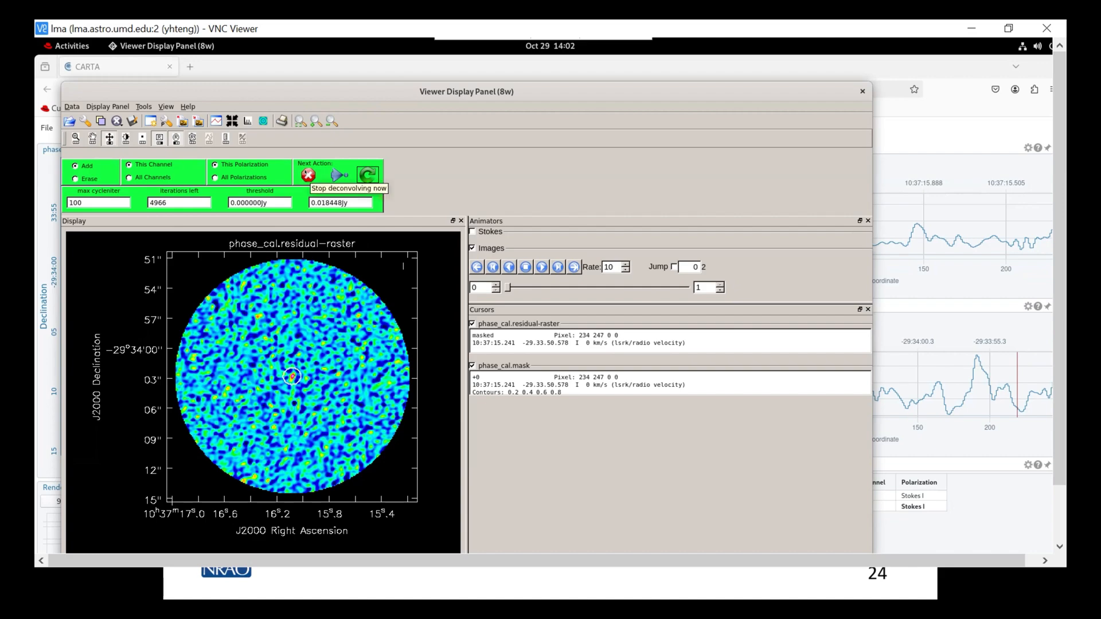
{"action": "left_click", "coordinate": [308, 175]}
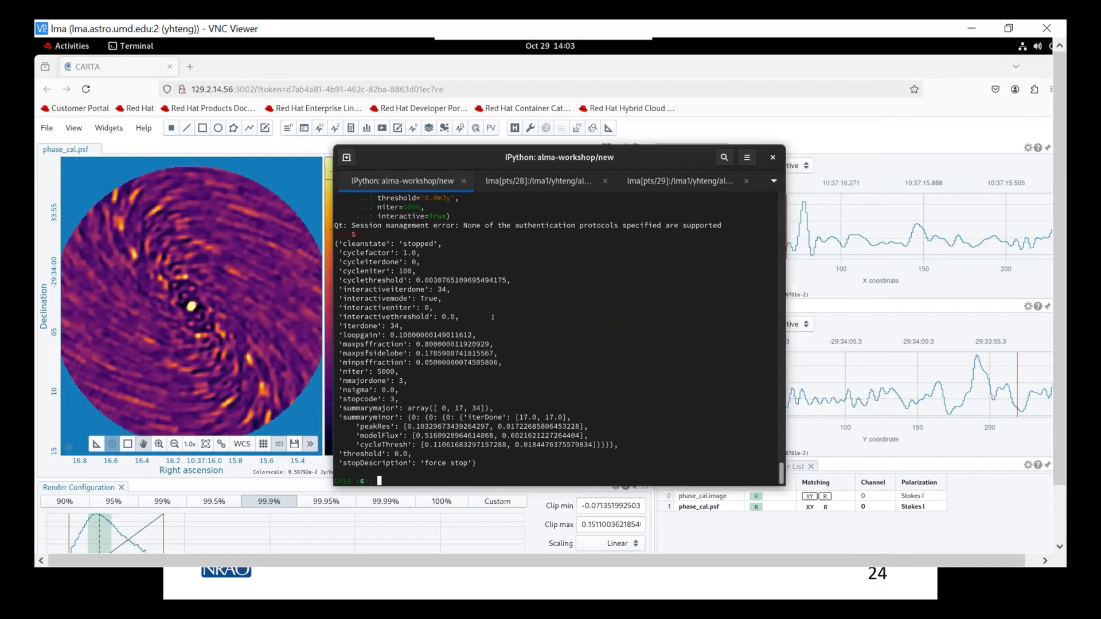
- List the new directory's files in the shell and highlight the phase_cal.mask entry
{"action": "left_click", "coordinate": [683, 180]}
{"action": "key", "text": "ctrl+Page_Up"}
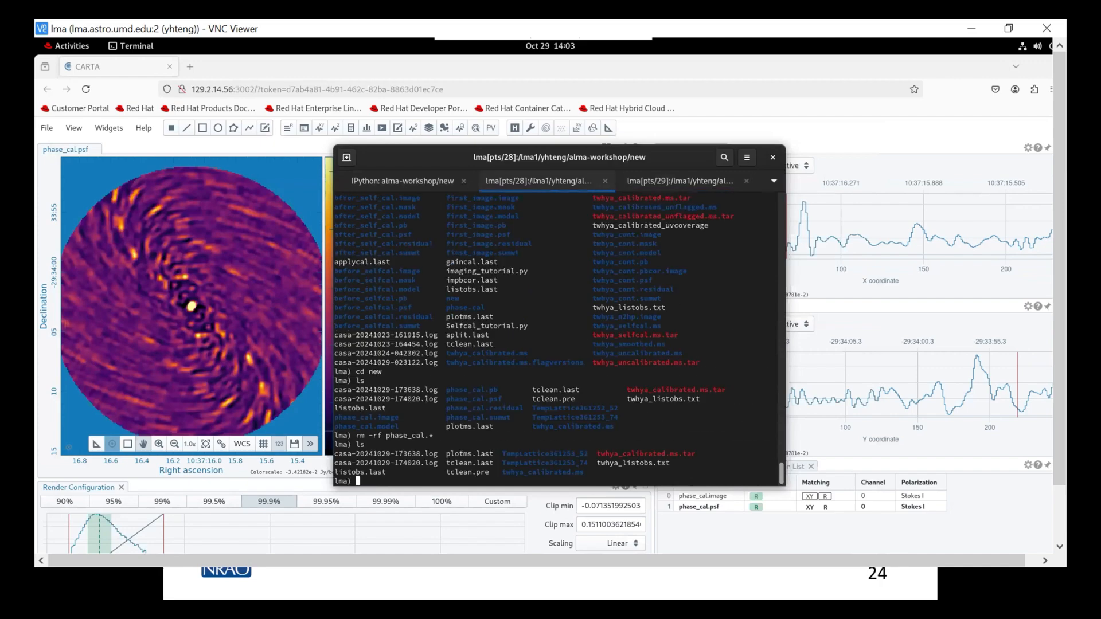
{"action": "type", "text": "ls"}
{"action": "key", "text": "Return"}
{"action": "left_click_drag", "start_coordinate": [437, 435], "coordinate": [501, 435]}
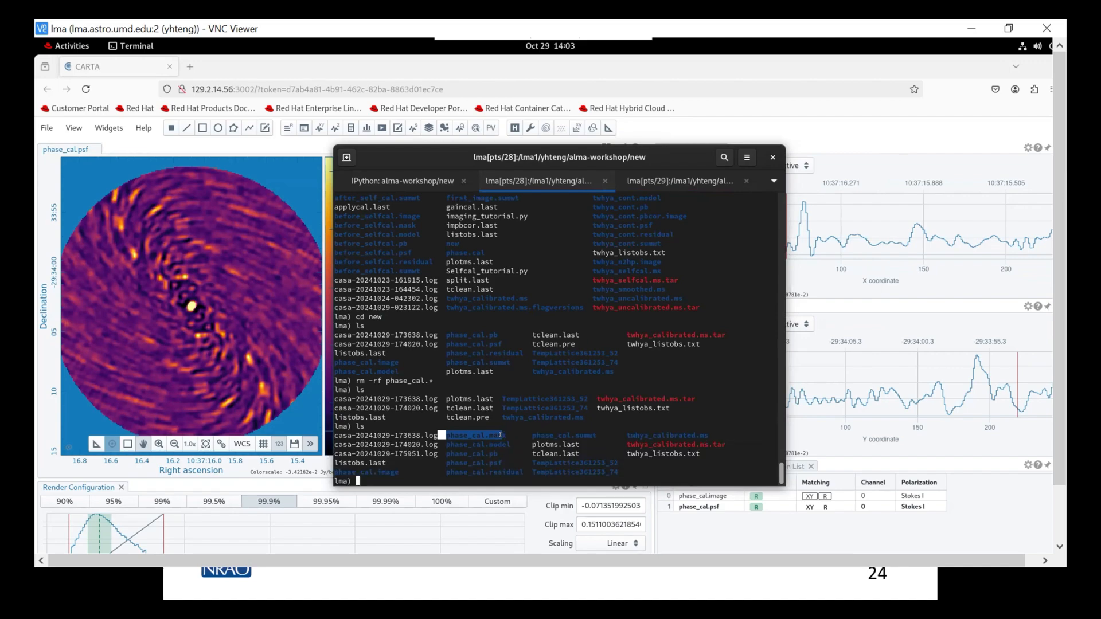
{"action": "left_click", "coordinate": [503, 447]}
- Switch to CARTA and open phase_cal.image from the new directory in place of the loaded images
{"action": "left_click", "coordinate": [242, 65]}
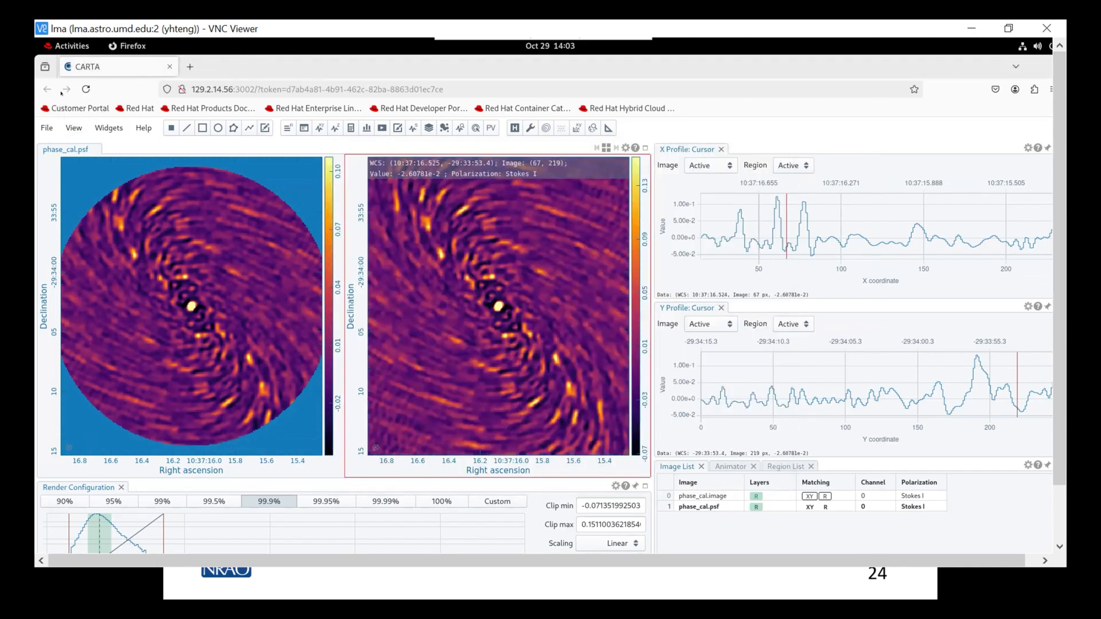
{"action": "left_click", "coordinate": [50, 128]}
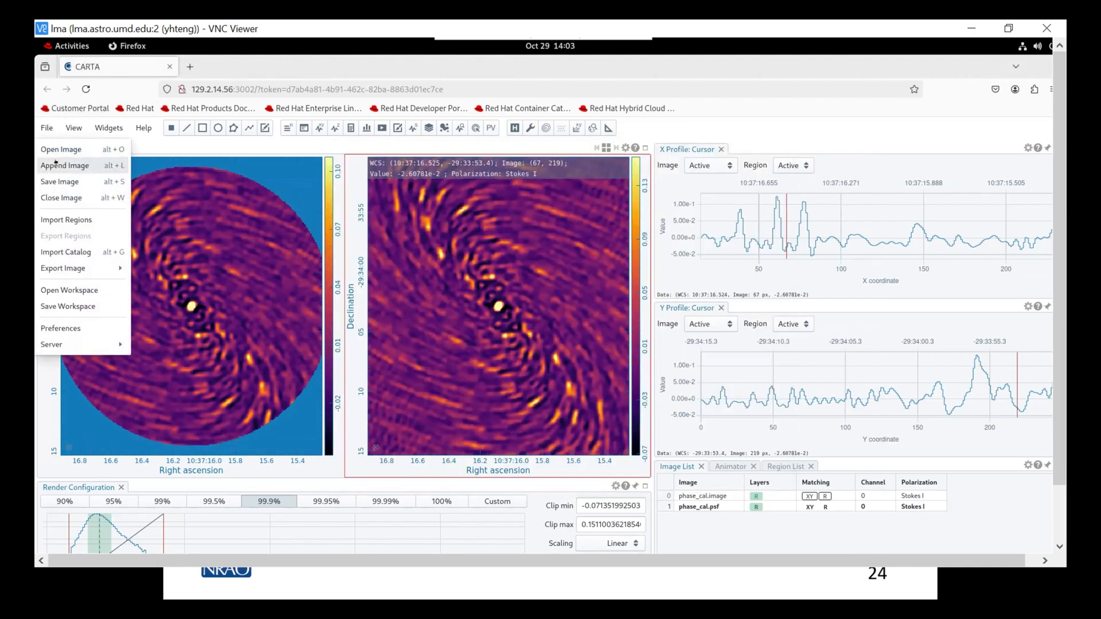
{"action": "left_click", "coordinate": [55, 151]}
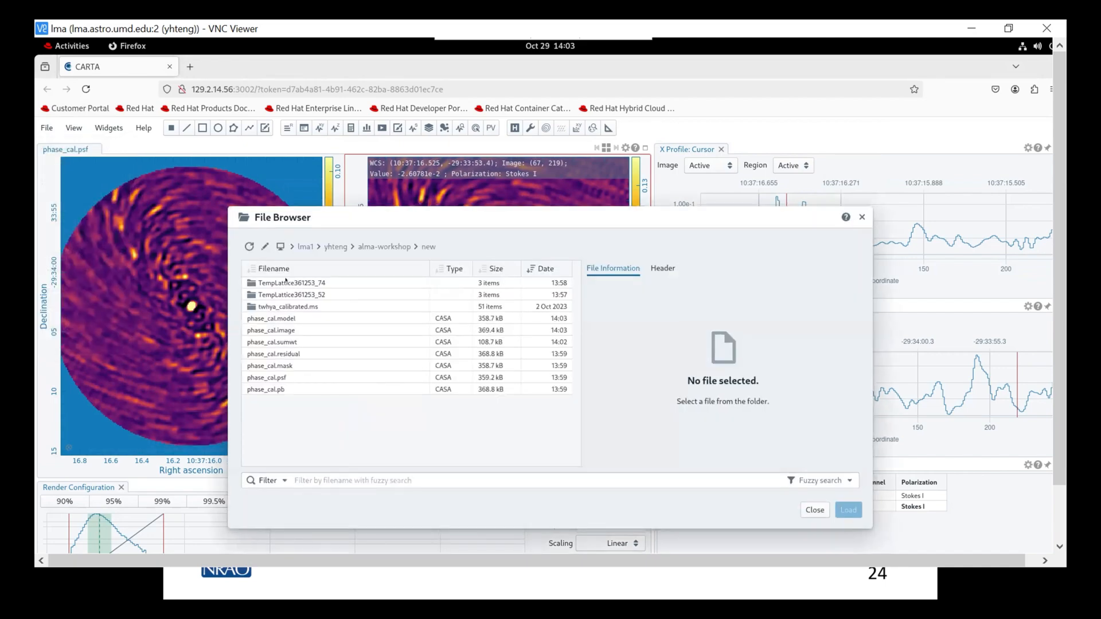
{"action": "left_click", "coordinate": [297, 331]}
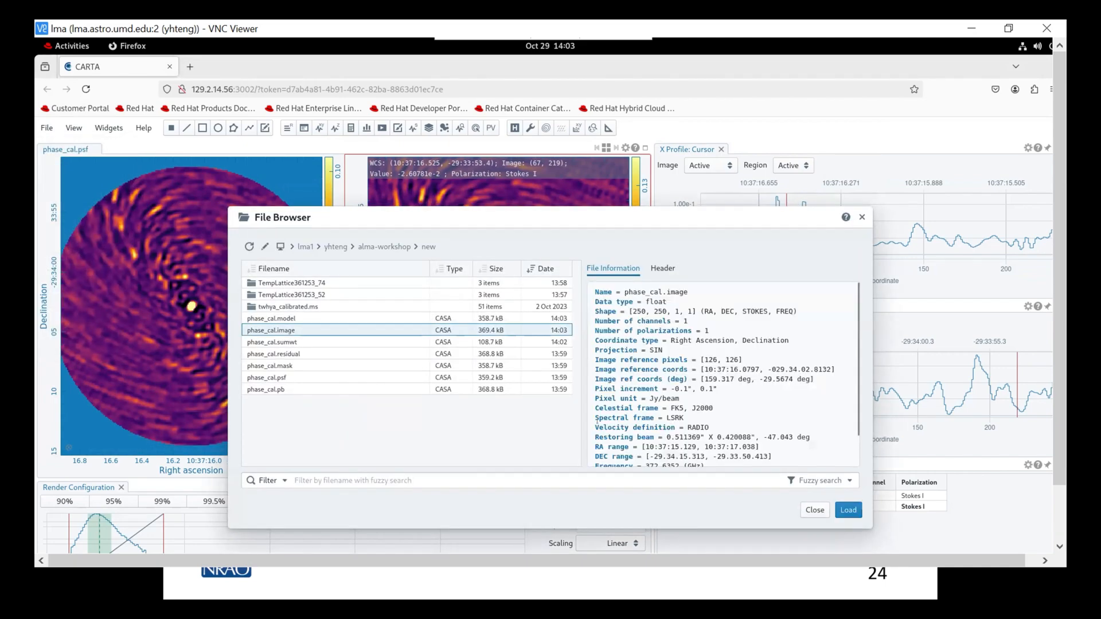
{"action": "left_click", "coordinate": [845, 509]}
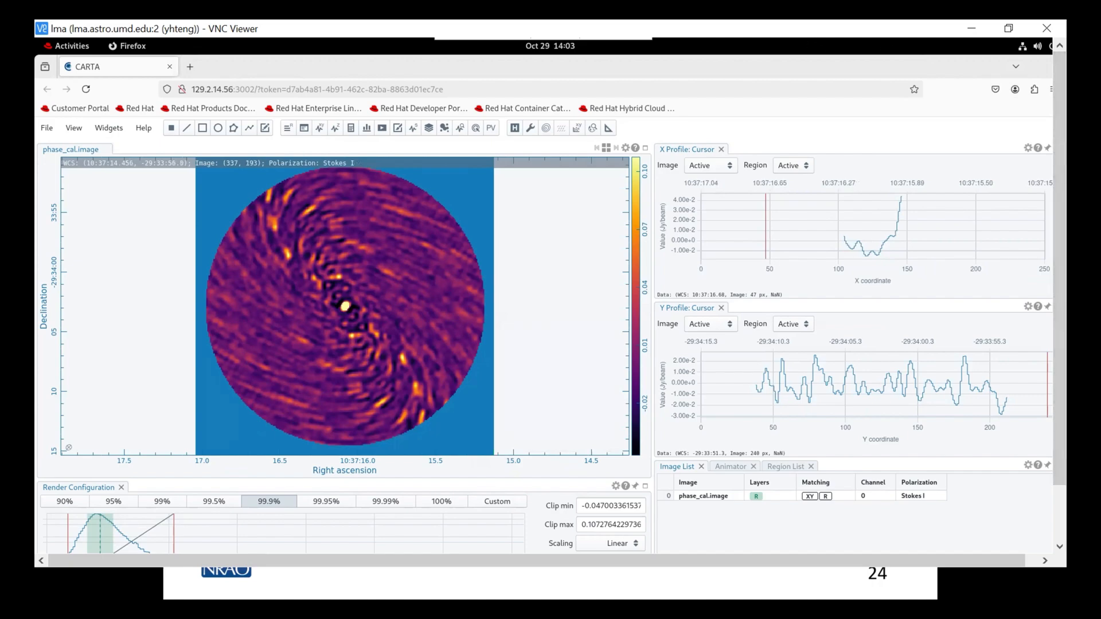
- Minimise the VNC Viewer and advance the presentation to the slide on creating a mask
{"action": "left_click", "coordinate": [971, 28]}
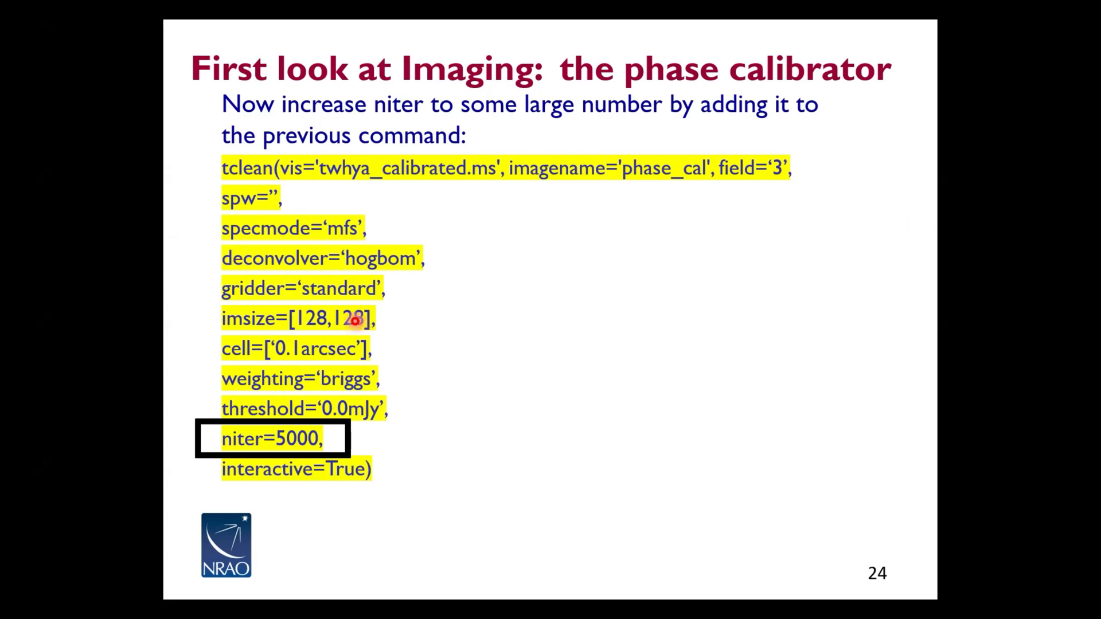
{"action": "key", "text": "Right"}
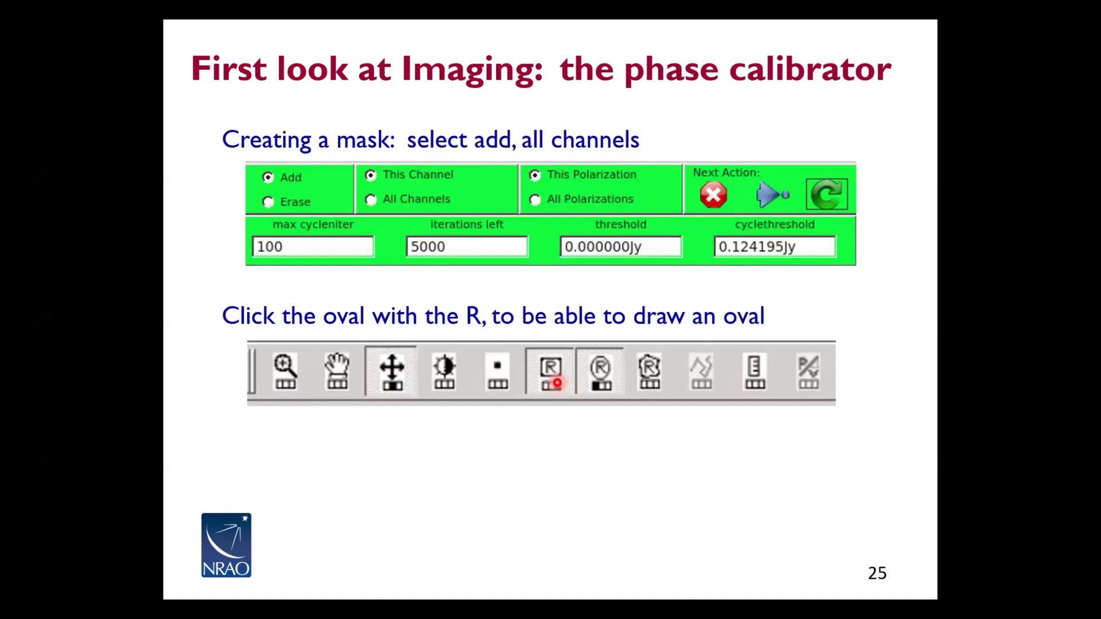